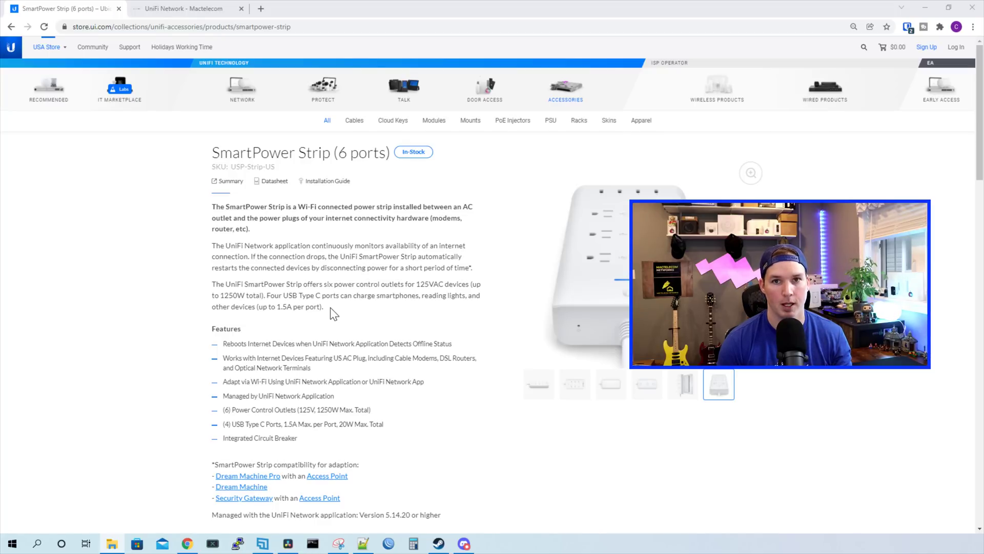
Scroll through the SmartPower Strip product page to review its specifications
{"action": "scroll", "coordinate": [334, 314], "scroll_direction": "down", "scroll_amount": 1}
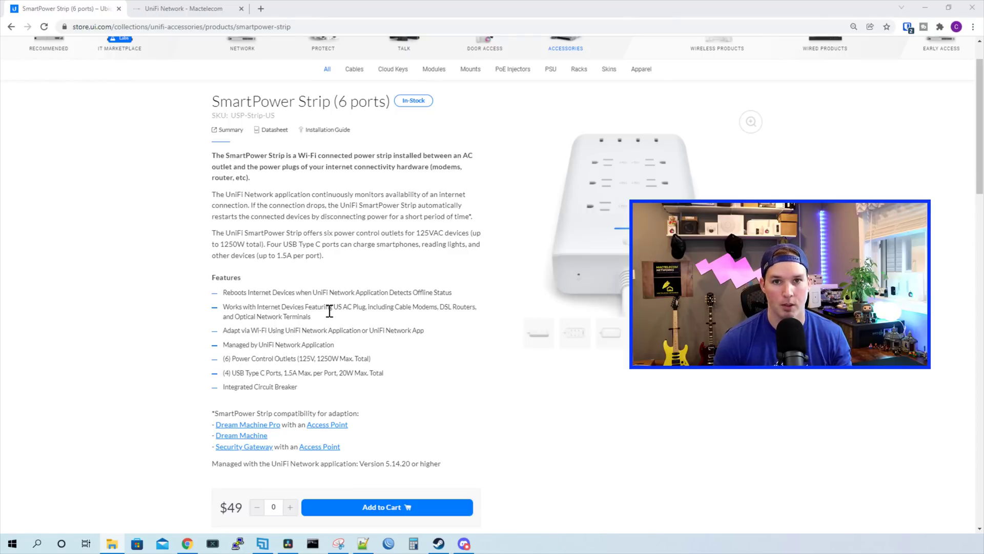
{"action": "scroll", "coordinate": [330, 312], "scroll_direction": "down", "scroll_amount": 1}
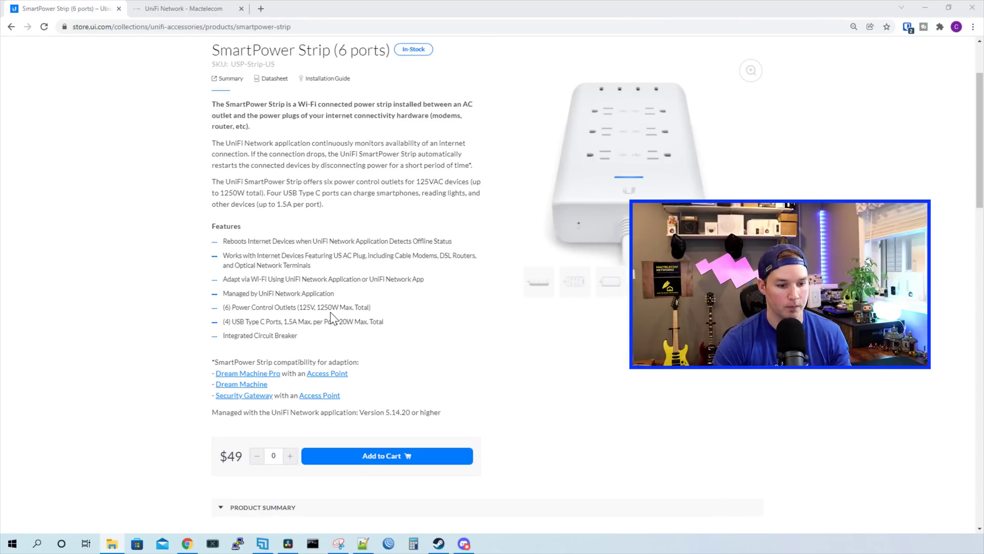
{"action": "scroll", "coordinate": [318, 287], "scroll_direction": "down", "scroll_amount": 2}
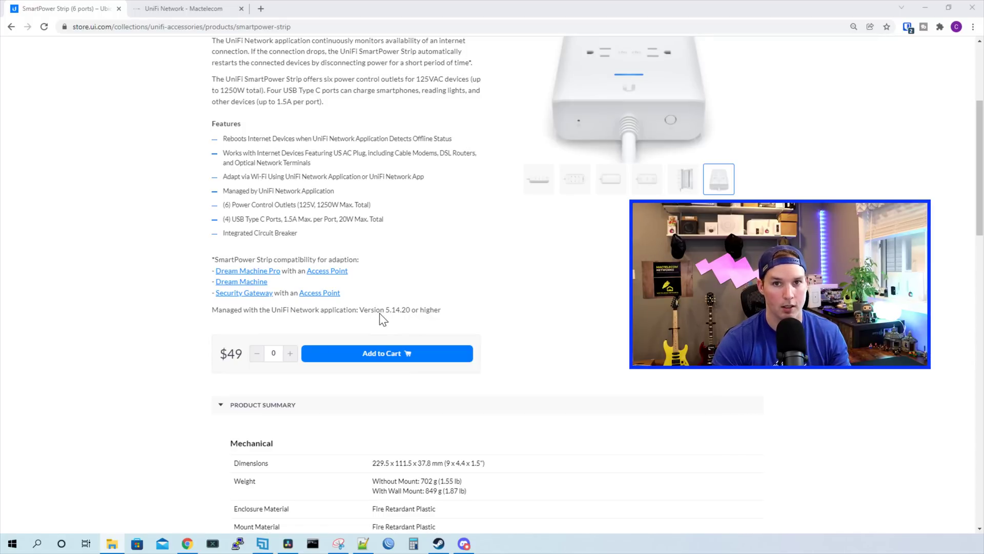
{"action": "scroll", "coordinate": [525, 340], "scroll_direction": "down", "scroll_amount": 1}
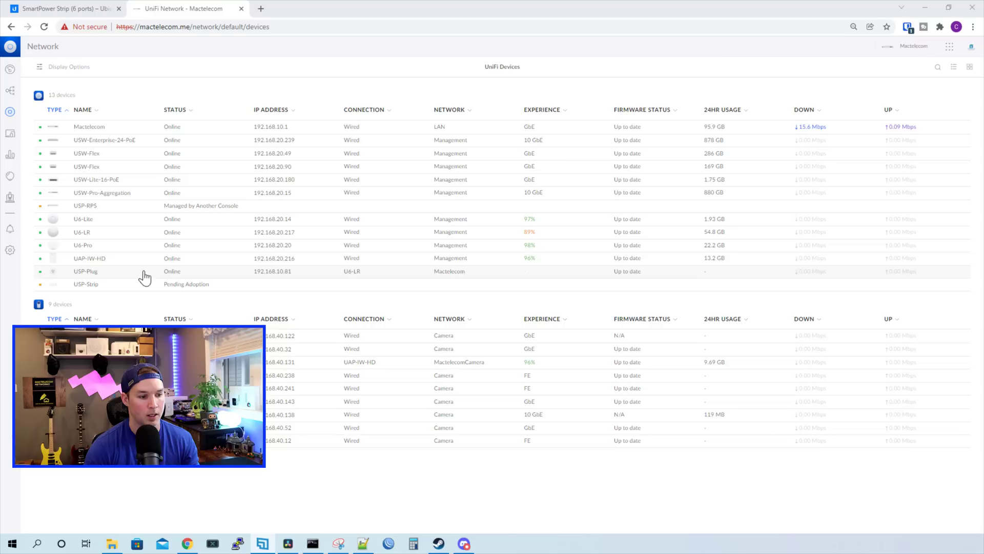
Select the pending USP-Strip in the UniFi Devices list to adopt it
{"action": "left_click", "coordinate": [116, 288]}
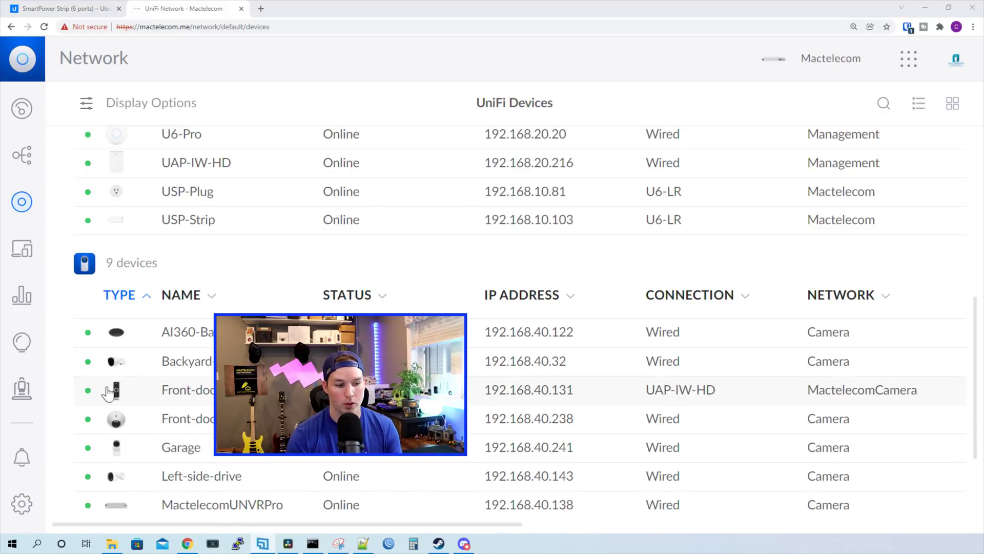
Search the network settings for 'uplink' and open the Uplink Connectivity Monitor setting
{"action": "left_click", "coordinate": [22, 503]}
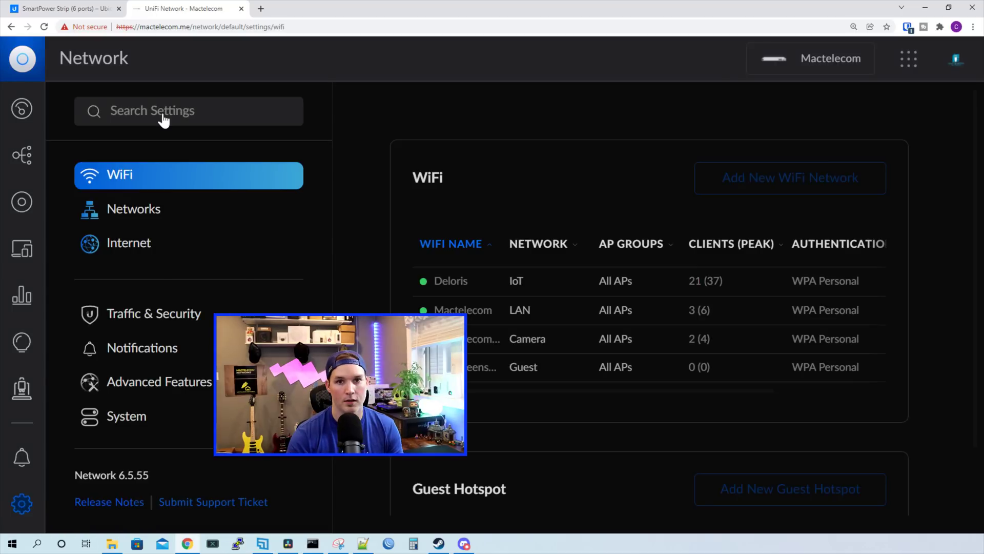
{"action": "left_click", "coordinate": [164, 116]}
{"action": "type", "text": "uplin"}
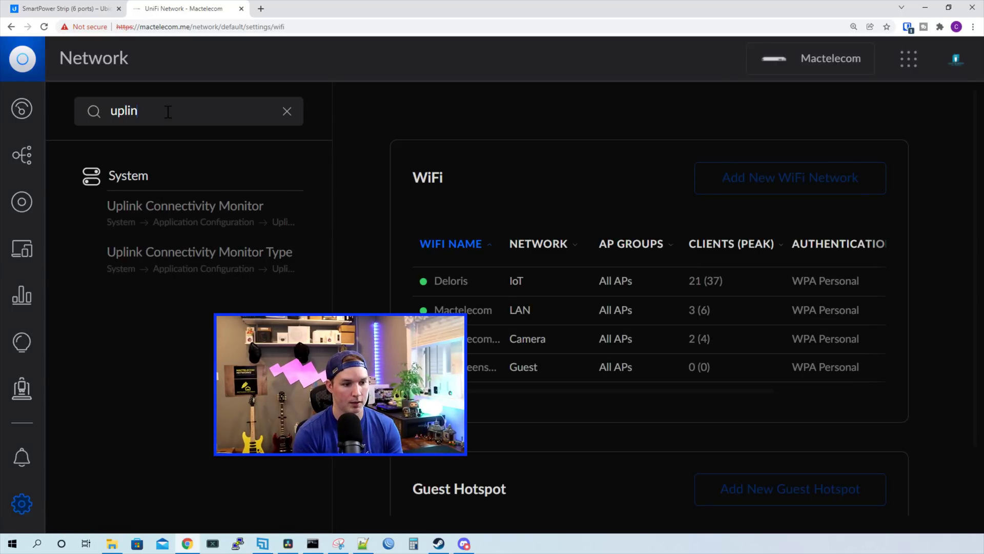
{"action": "type", "text": "k"}
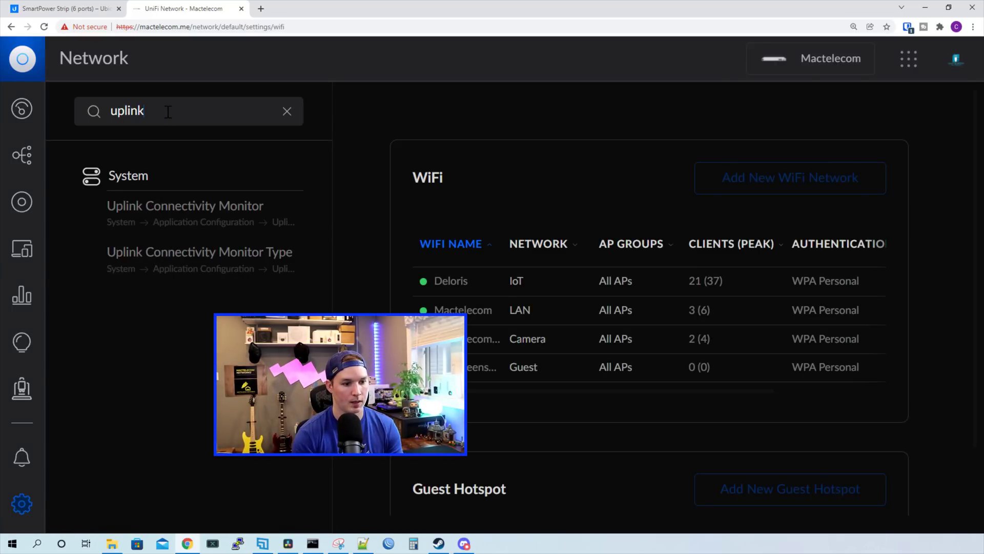
{"action": "left_click", "coordinate": [205, 217]}
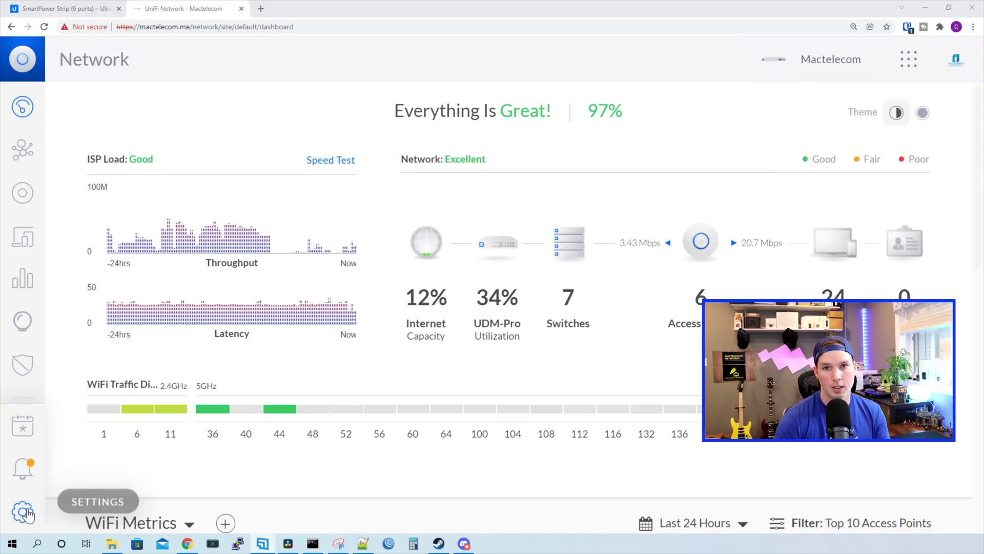
{"action": "left_click", "coordinate": [26, 511]}
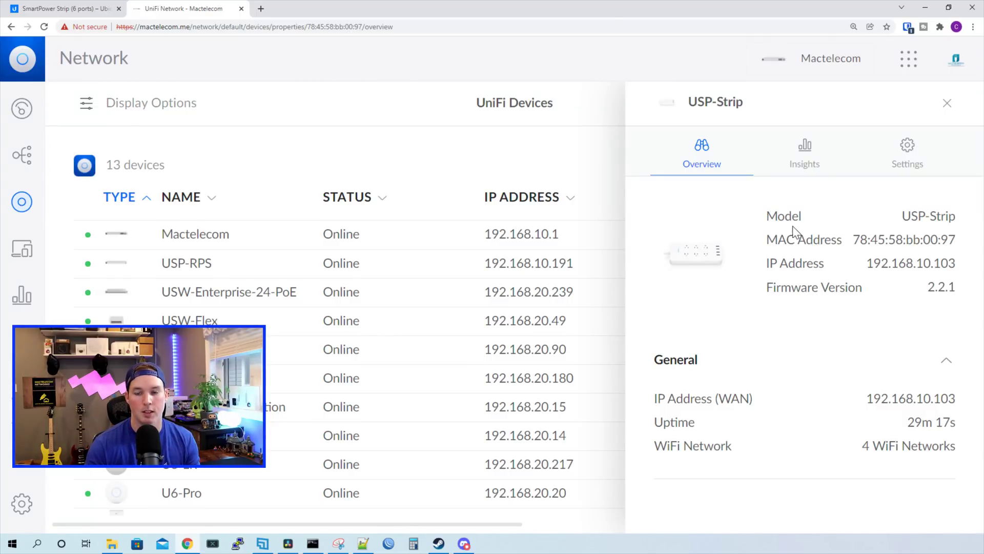
Check the strip's IP, firmware and 0W of 1250W power use, then view its outlet settings
{"action": "left_click_drag", "start_coordinate": [800, 251], "coordinate": [958, 320]}
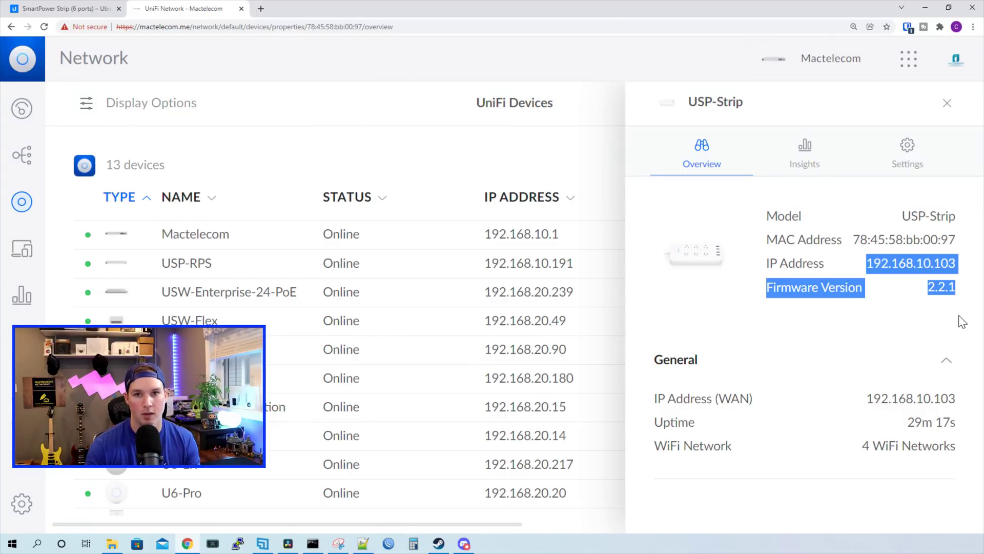
{"action": "left_click", "coordinate": [945, 314]}
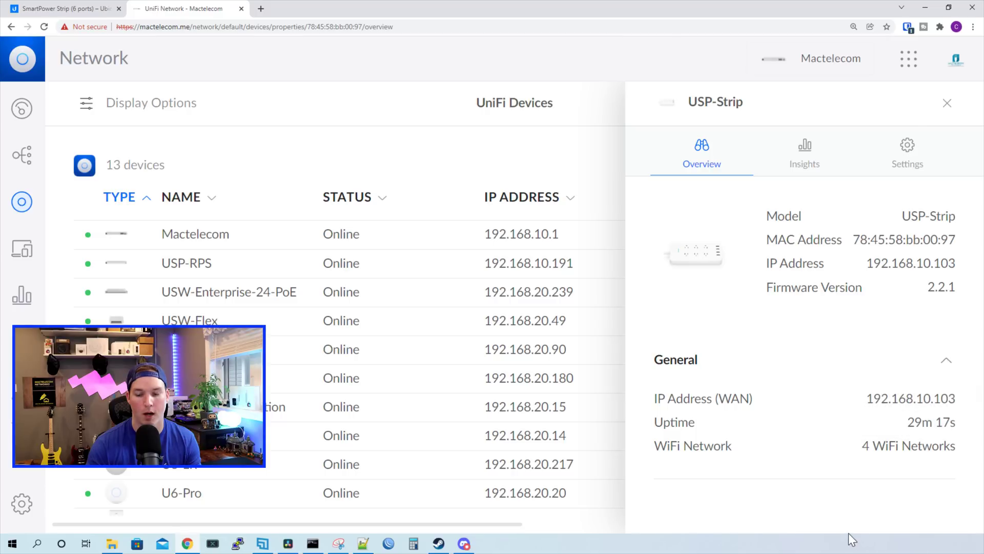
{"action": "left_click", "coordinate": [806, 171]}
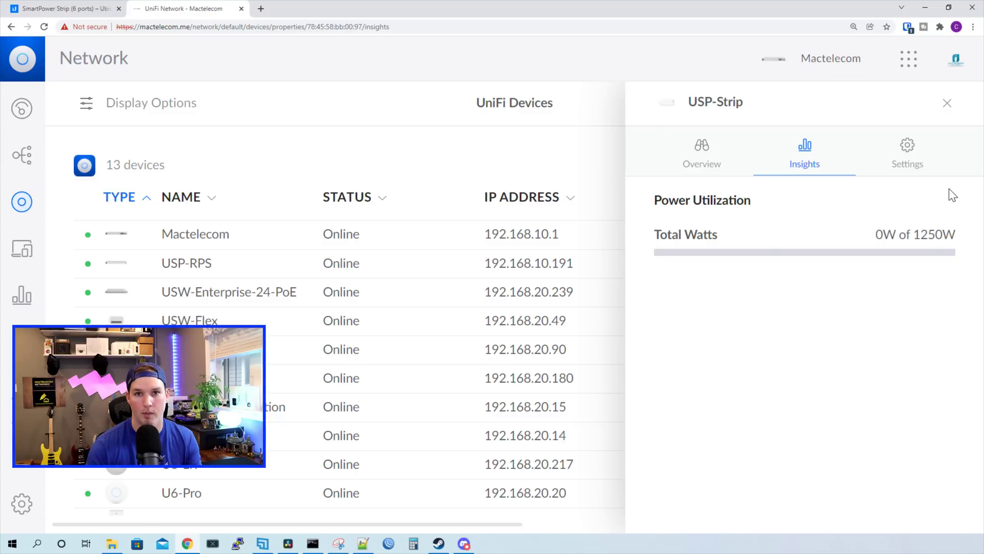
{"action": "left_click", "coordinate": [907, 153]}
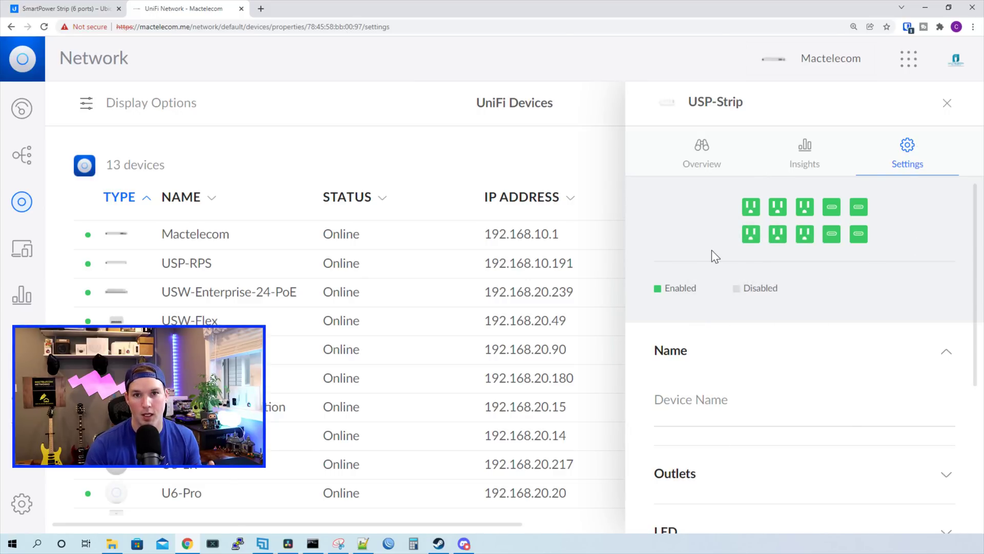
Rename the USP-Strip's Outlet 1 to 'UDM Pro' and apply the change
{"action": "scroll", "coordinate": [712, 251], "scroll_direction": "down", "scroll_amount": 2}
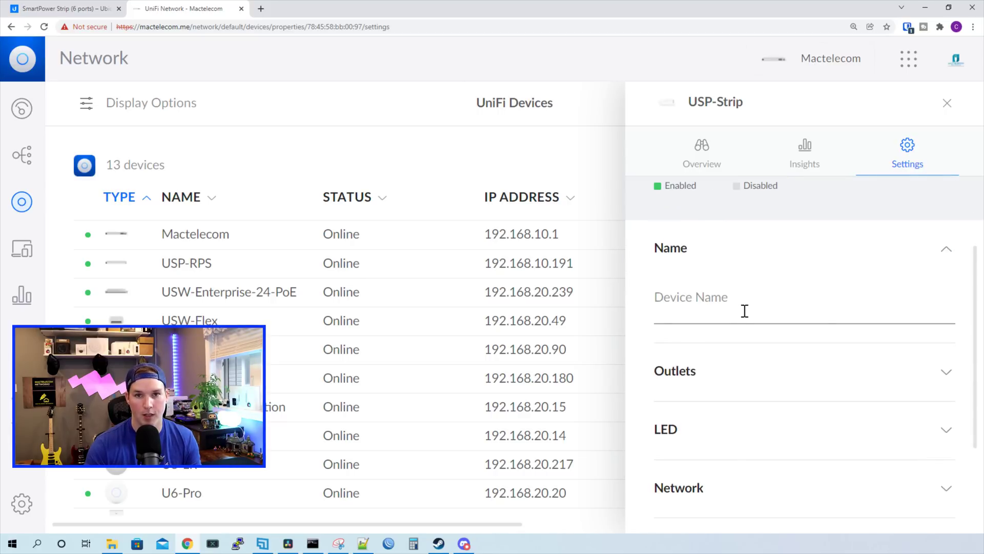
{"action": "left_click", "coordinate": [763, 375]}
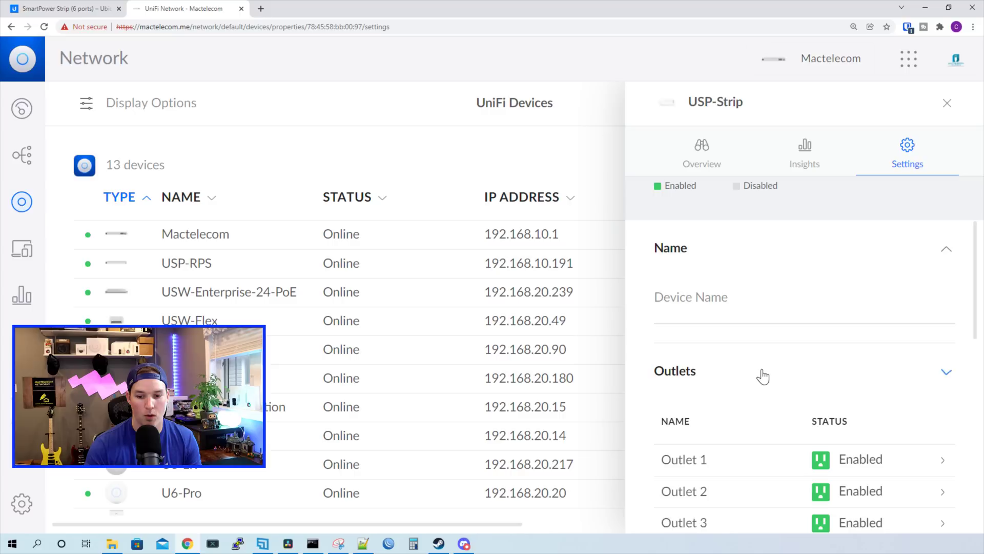
{"action": "scroll", "coordinate": [763, 381], "scroll_direction": "down", "scroll_amount": 4}
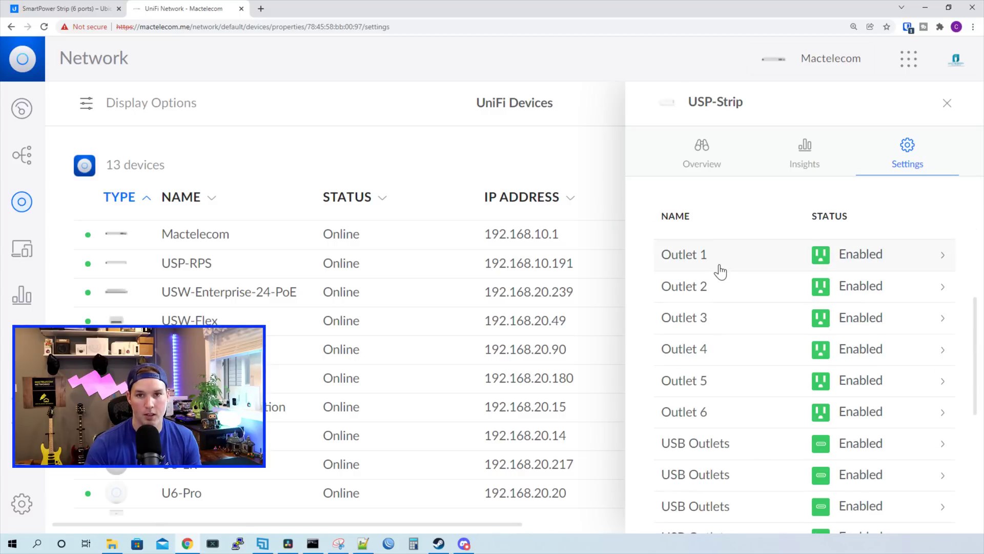
{"action": "scroll", "coordinate": [732, 397], "scroll_direction": "down", "scroll_amount": 2}
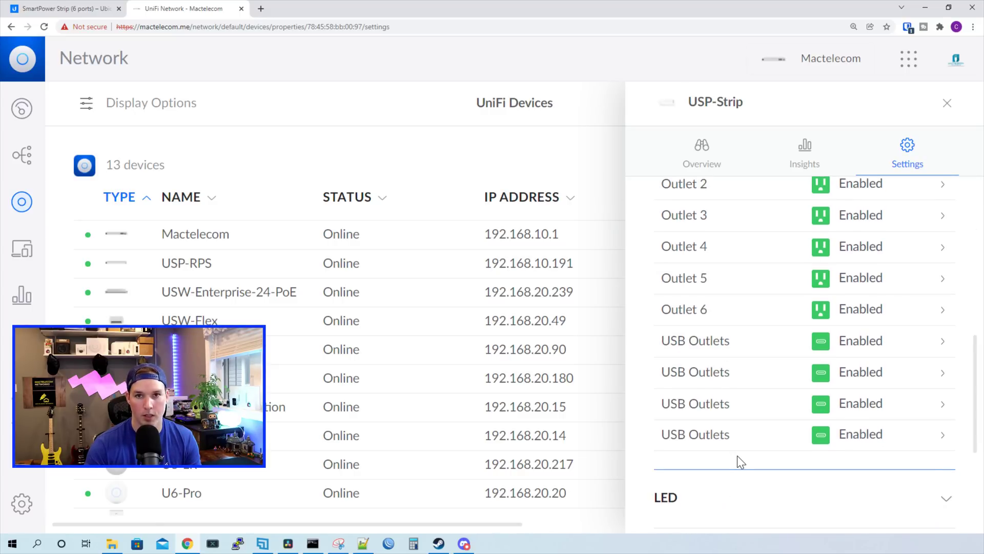
{"action": "scroll", "coordinate": [738, 458], "scroll_direction": "up", "scroll_amount": 3}
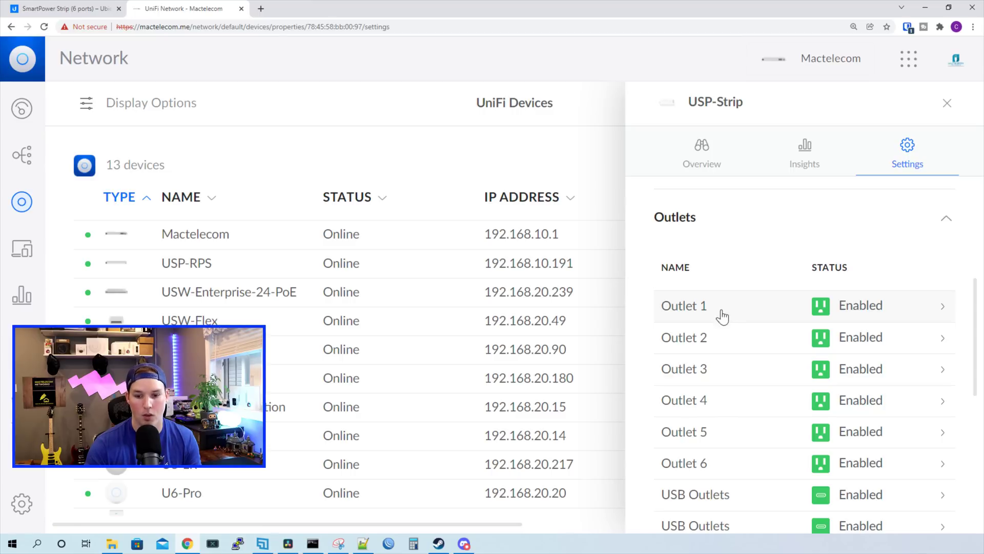
{"action": "left_click", "coordinate": [753, 313]}
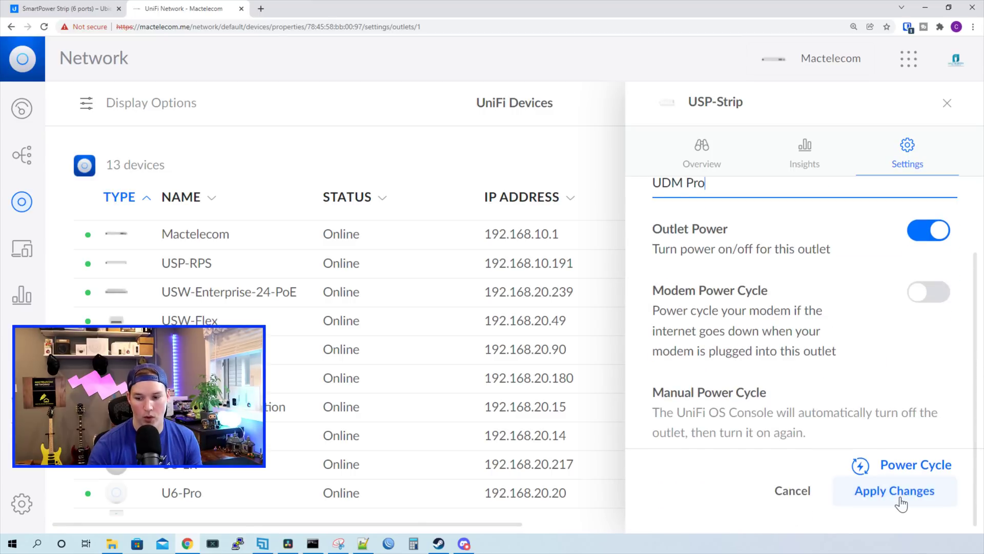
{"action": "left_click", "coordinate": [901, 497]}
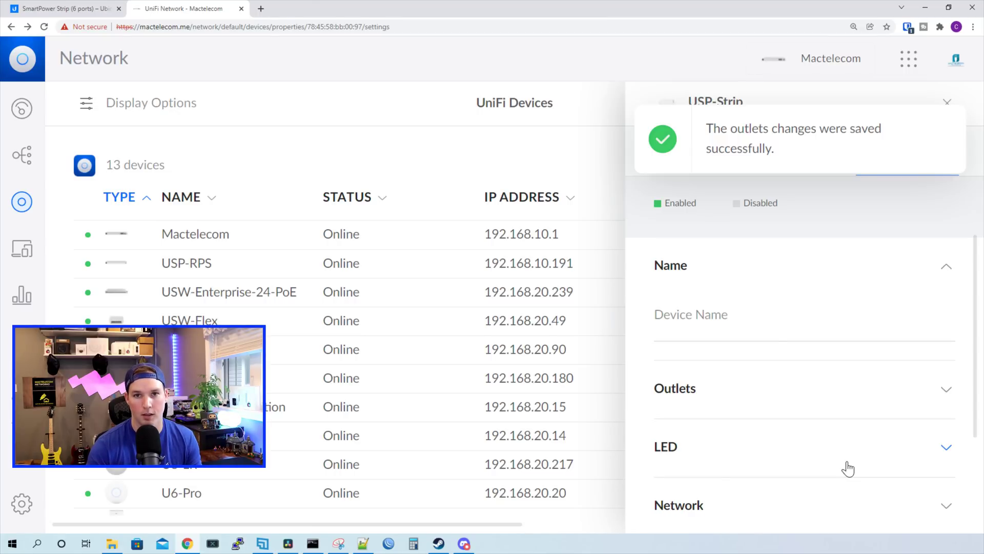
{"action": "left_click", "coordinate": [908, 149]}
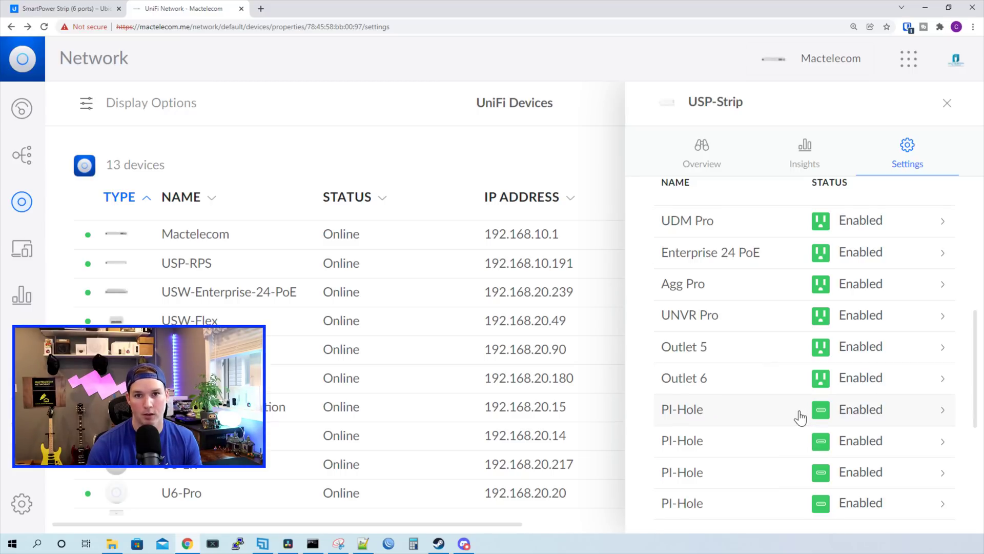
Switch off Outlet Power for the PI-Hole USB outlet and apply the change
{"action": "scroll", "coordinate": [841, 415], "scroll_direction": "down", "scroll_amount": 1}
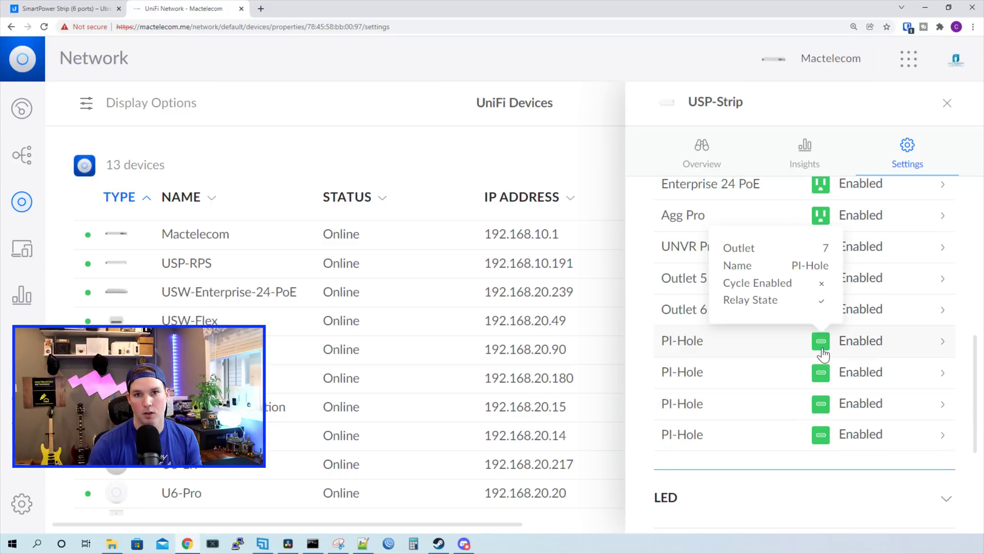
{"action": "left_click", "coordinate": [826, 349]}
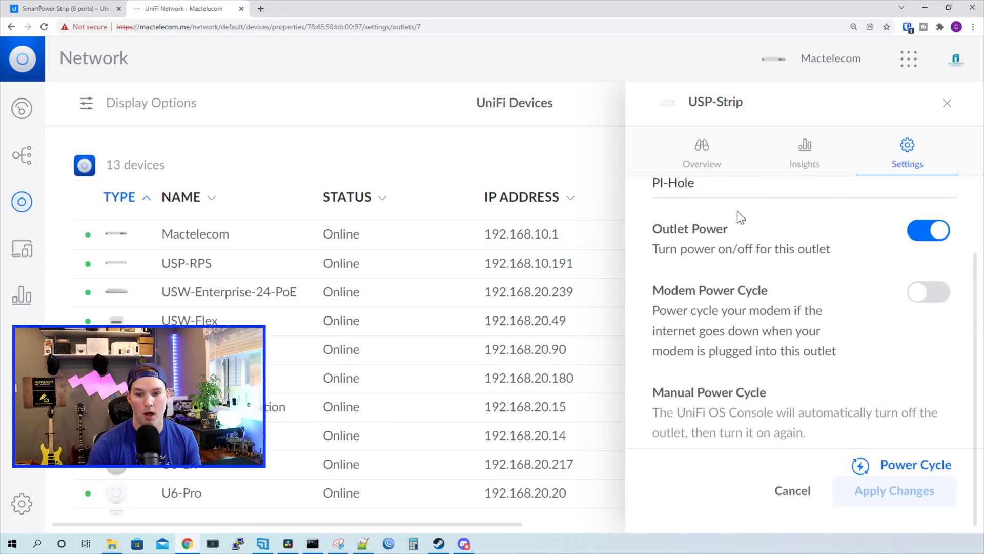
{"action": "left_click", "coordinate": [912, 235]}
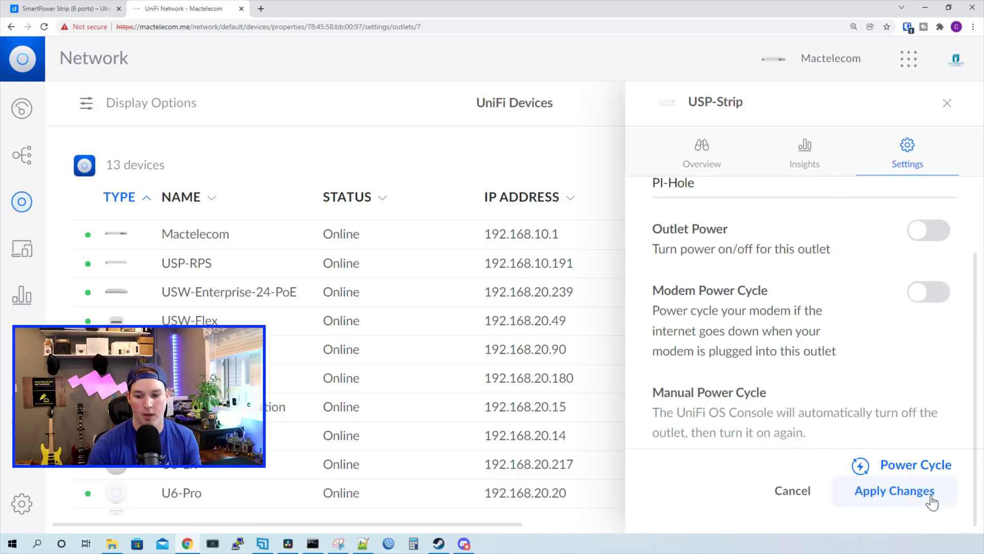
{"action": "left_click", "coordinate": [911, 501]}
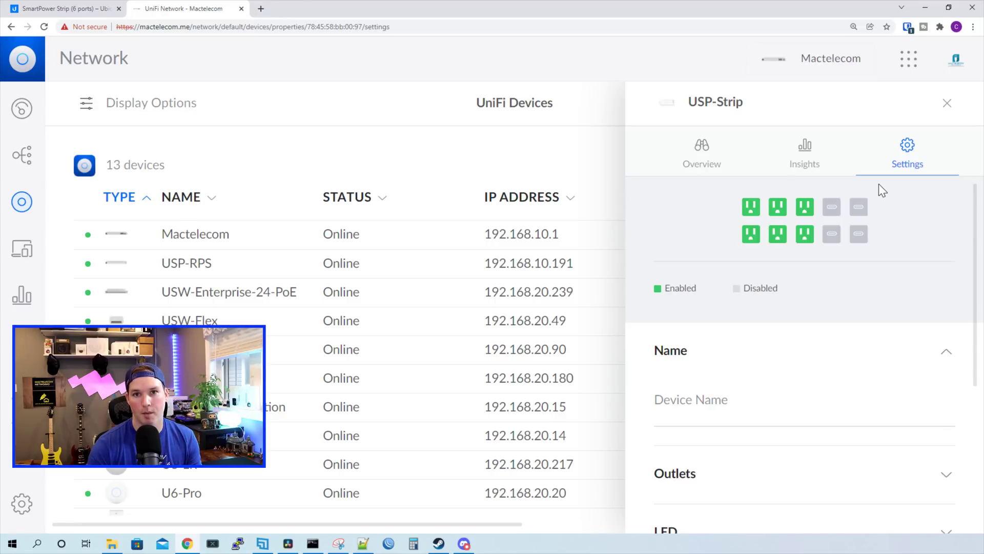
{"action": "scroll", "coordinate": [775, 382], "scroll_direction": "down", "scroll_amount": 5}
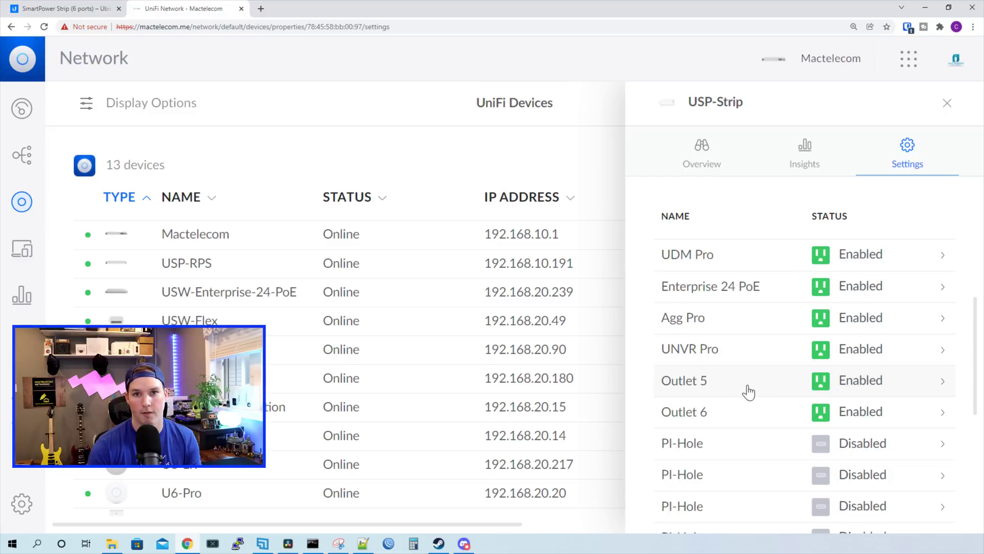
Power Outlet 5 off and apply, power it back on and apply, then power cycle it
{"action": "left_click", "coordinate": [749, 391]}
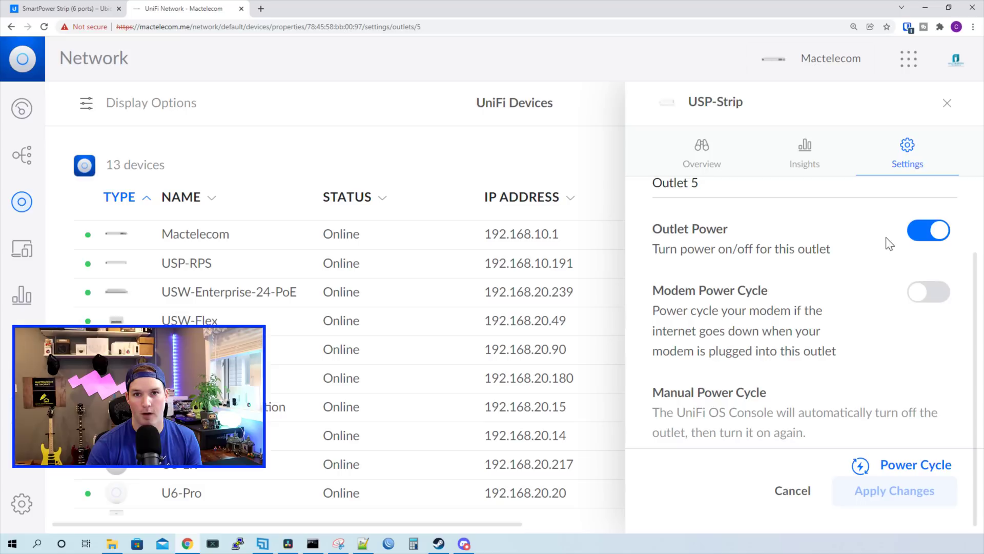
{"action": "left_click", "coordinate": [916, 234]}
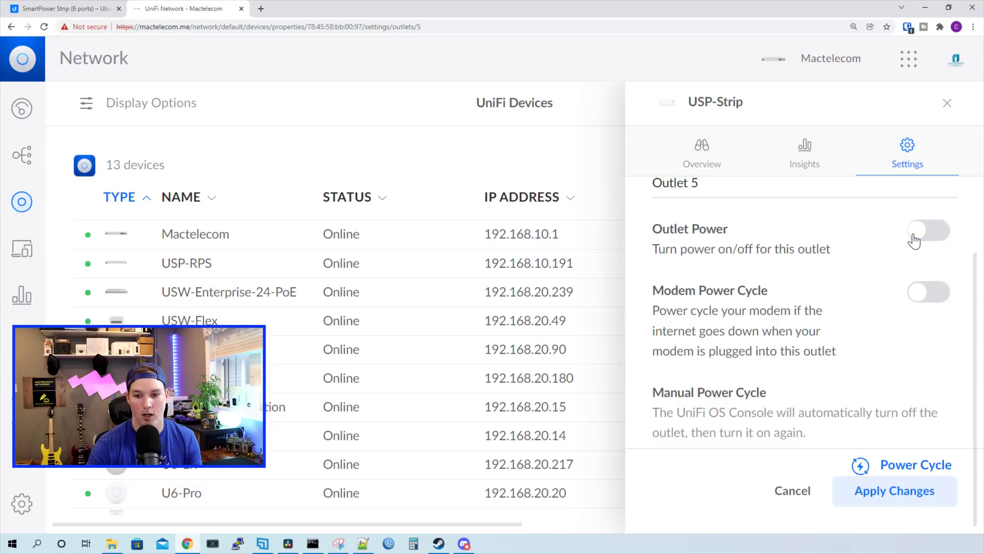
{"action": "left_click", "coordinate": [927, 491]}
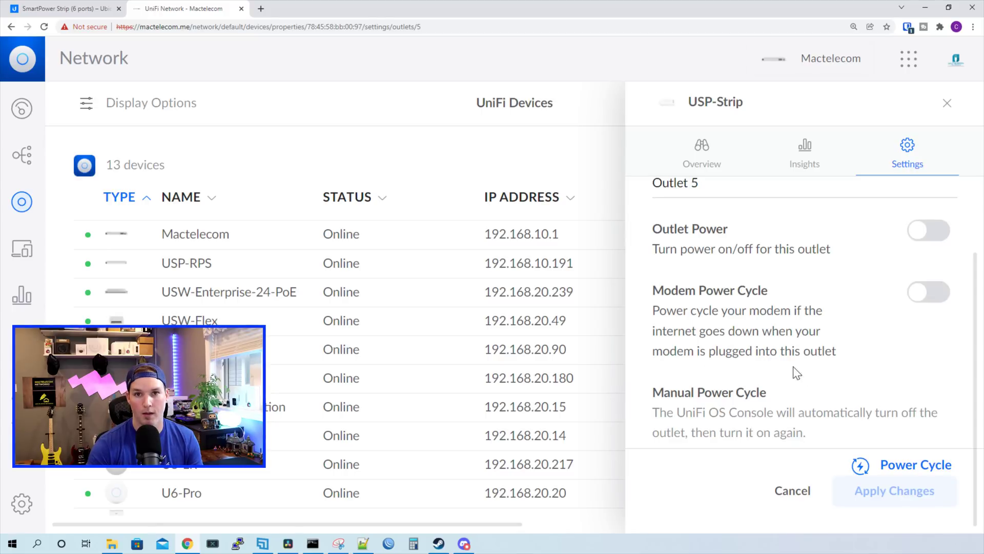
{"action": "left_click", "coordinate": [931, 232]}
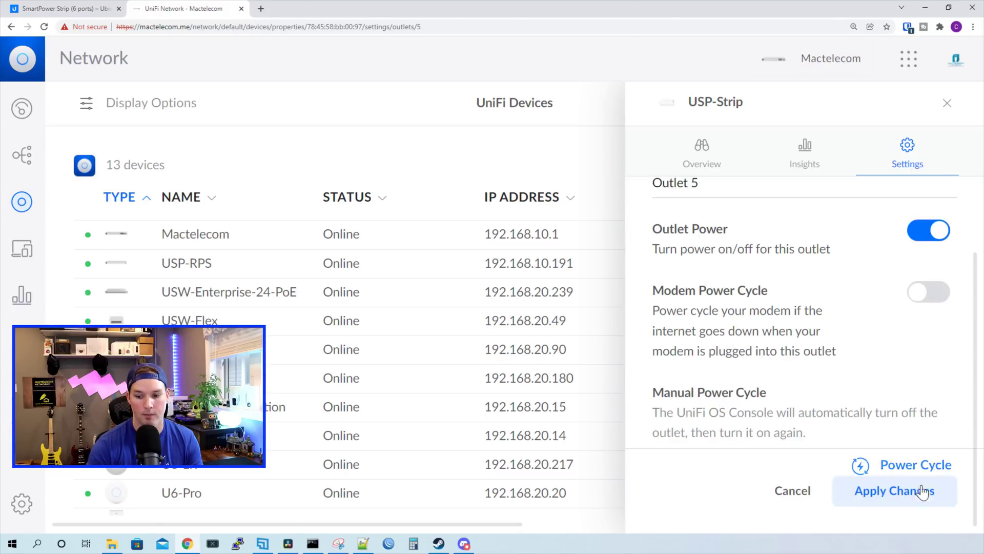
{"action": "left_click", "coordinate": [920, 491]}
{"action": "left_click", "coordinate": [897, 336]}
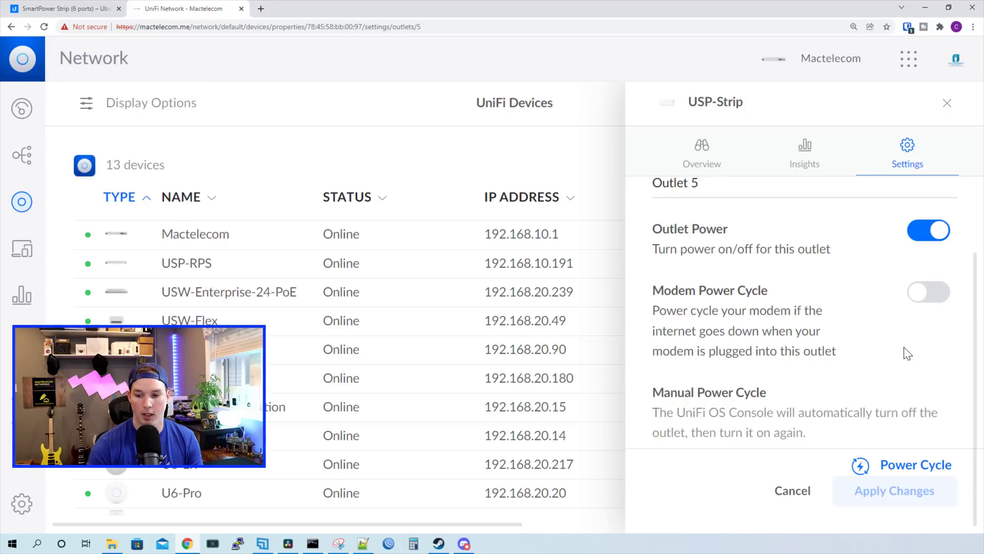
{"action": "left_click", "coordinate": [930, 470]}
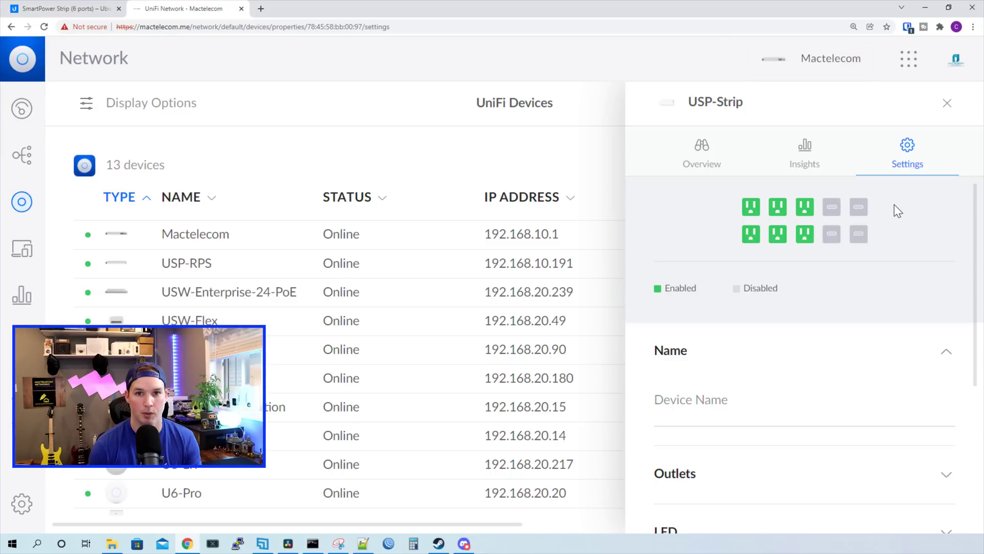
Expand the strip's Network and Manage sections, scroll to Restart Device, then close the panel
{"action": "scroll", "coordinate": [787, 310], "scroll_direction": "down", "scroll_amount": 5}
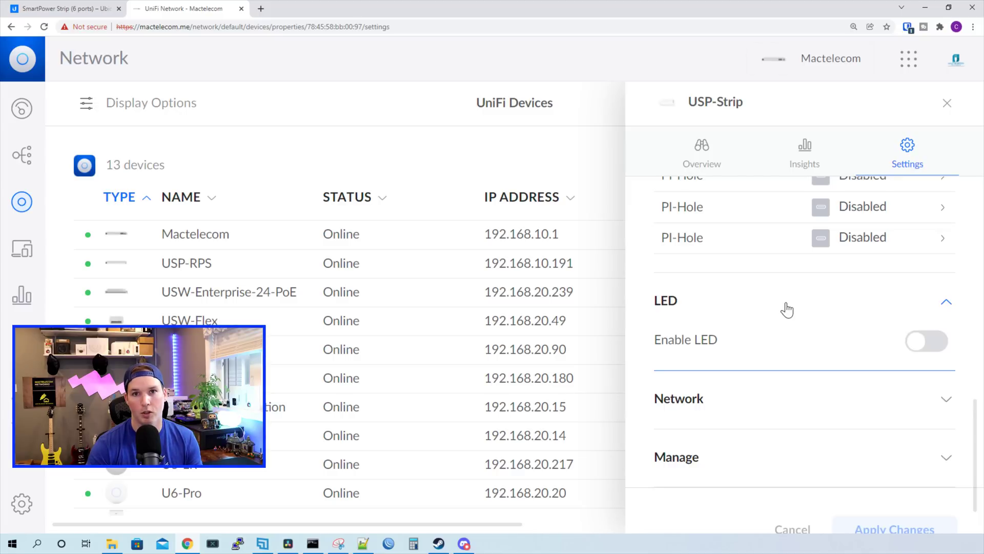
{"action": "left_click", "coordinate": [828, 415]}
{"action": "scroll", "coordinate": [828, 416], "scroll_direction": "down", "scroll_amount": 1}
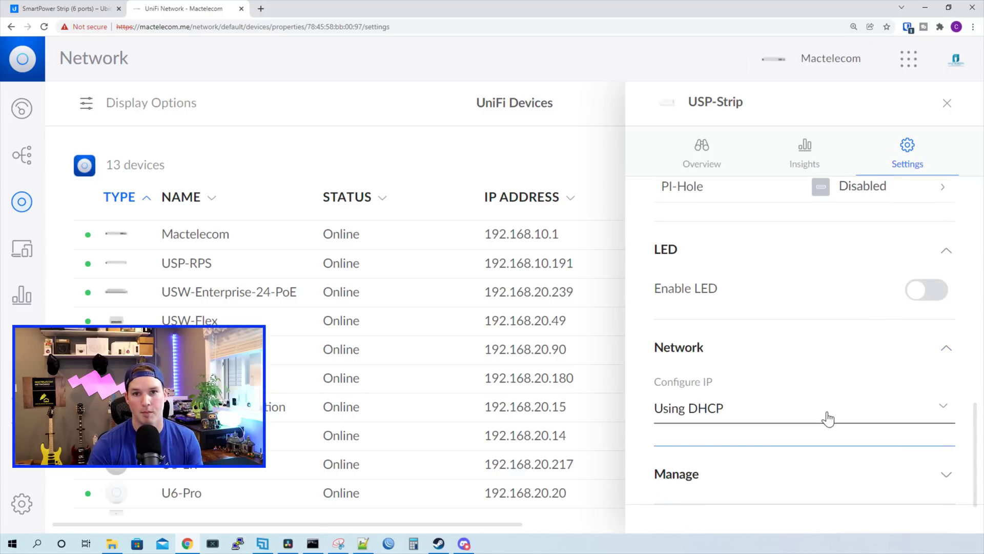
{"action": "left_click", "coordinate": [788, 480]}
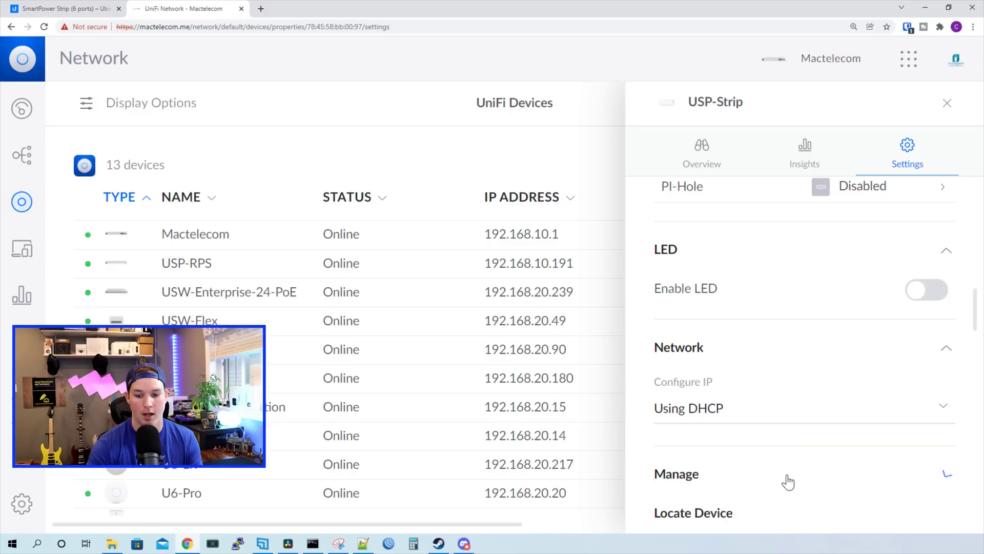
{"action": "scroll", "coordinate": [819, 460], "scroll_direction": "down", "scroll_amount": 3}
{"action": "scroll", "coordinate": [822, 456], "scroll_direction": "down", "scroll_amount": 5}
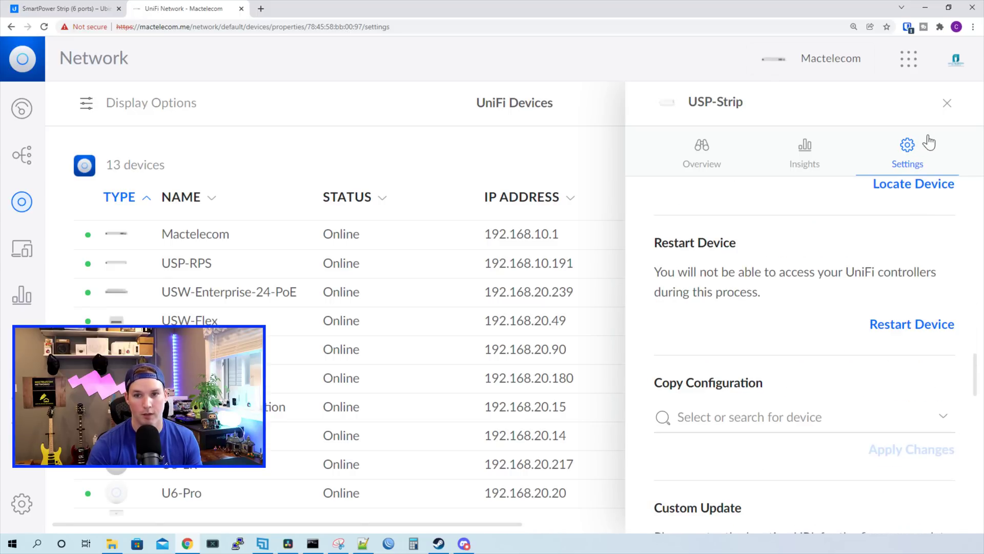
{"action": "left_click", "coordinate": [946, 103]}
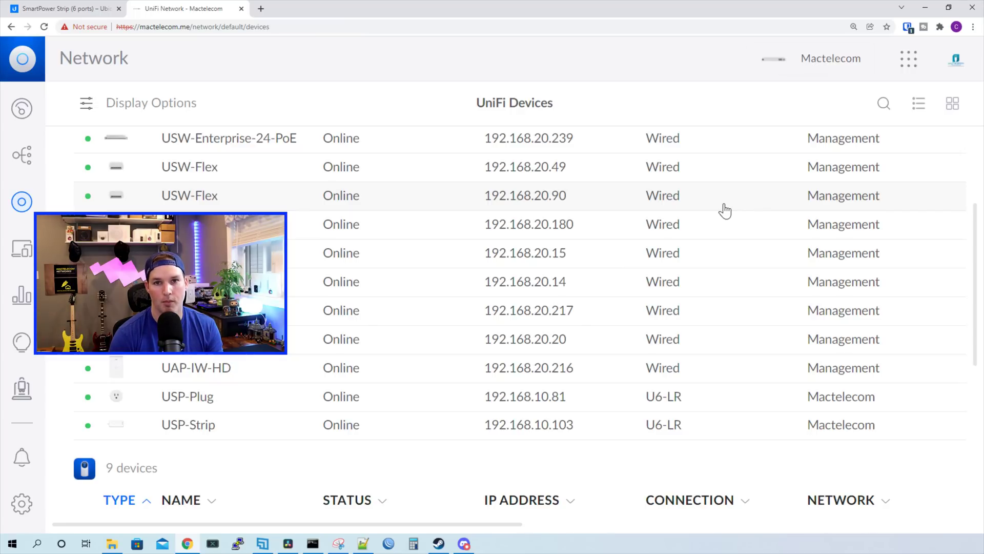